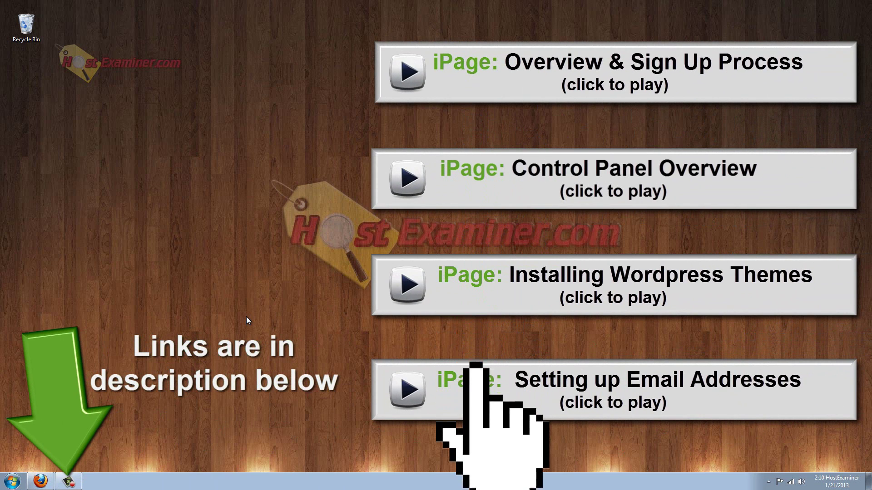
Step: Log in to the FatCow hosting account from the Customer Login form
left_click(41, 482)
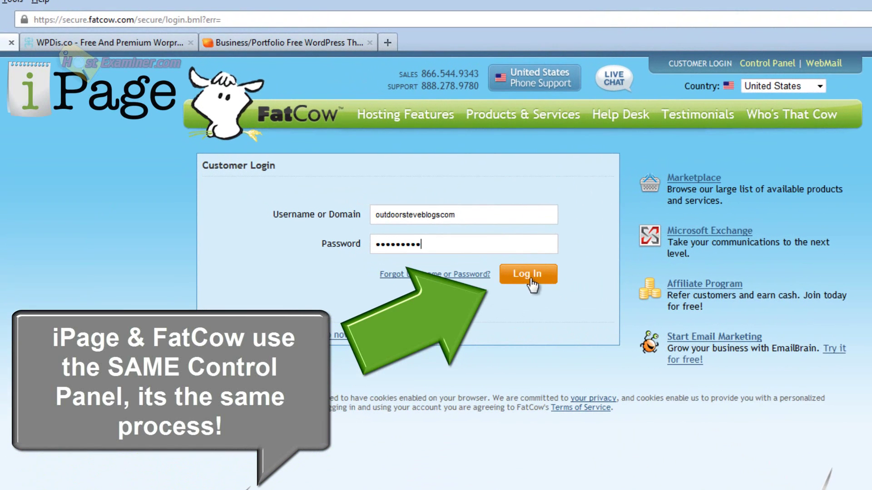
left_click(526, 274)
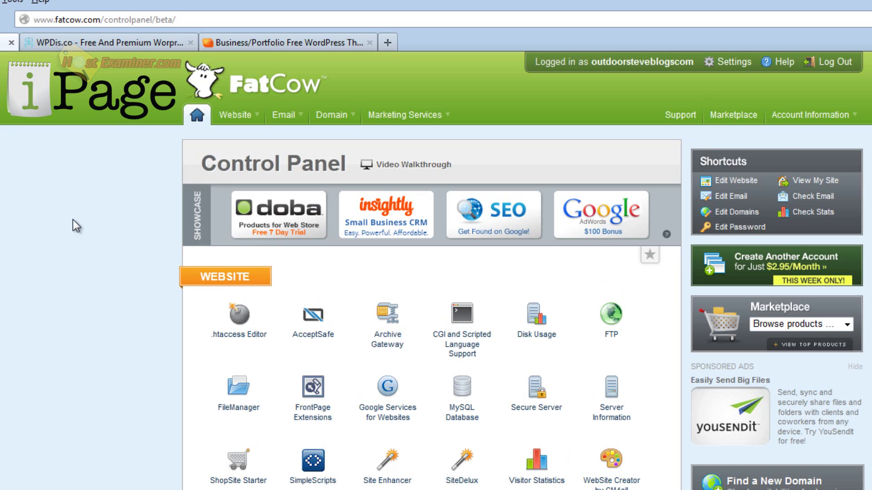
Step: Browse the WPDis.co Business/Portfolio themes and preview the Cooperate demo
left_click(110, 44)
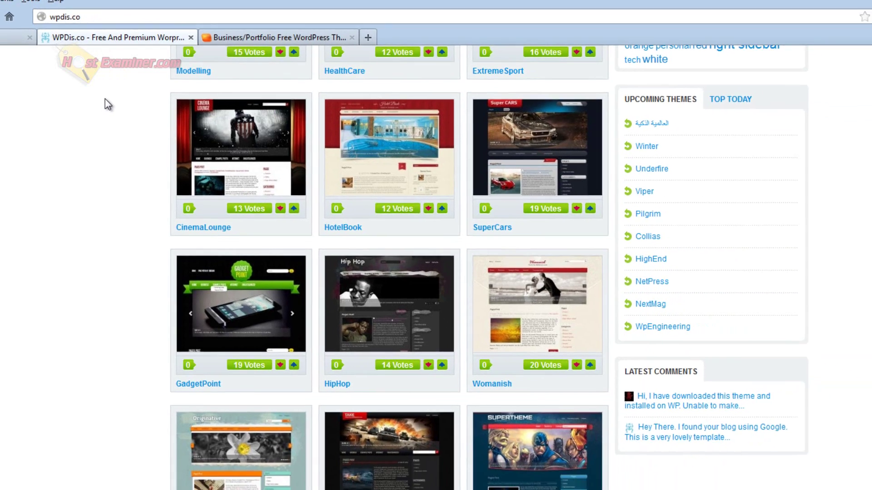
scroll(88, 320, "up", 4)
scroll(119, 221, "up", 5)
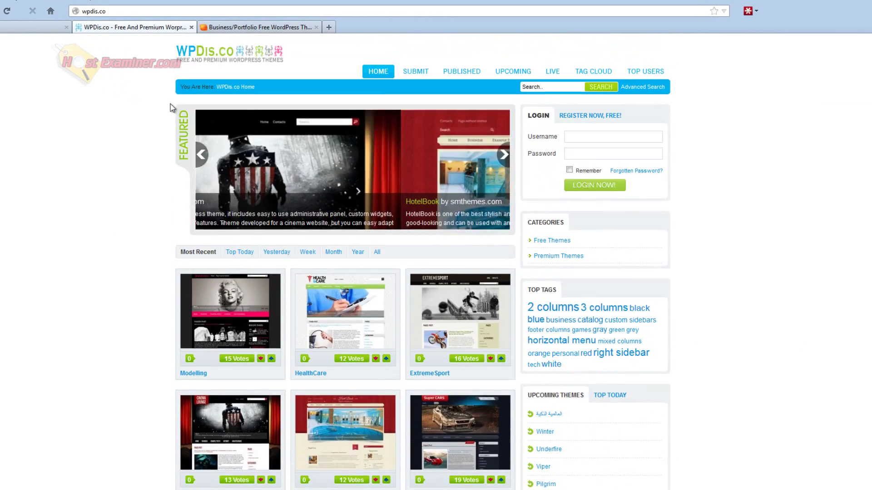
scroll(116, 235, "down", 7)
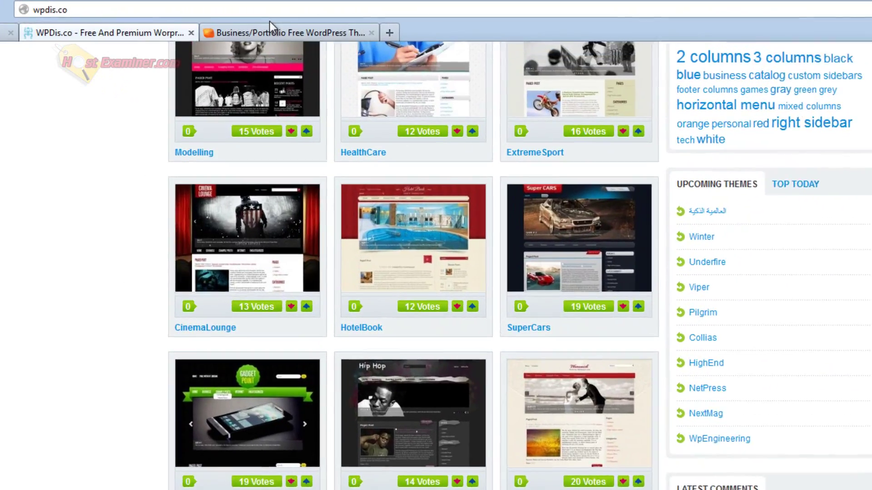
left_click(256, 30)
scroll(105, 402, "down", 6)
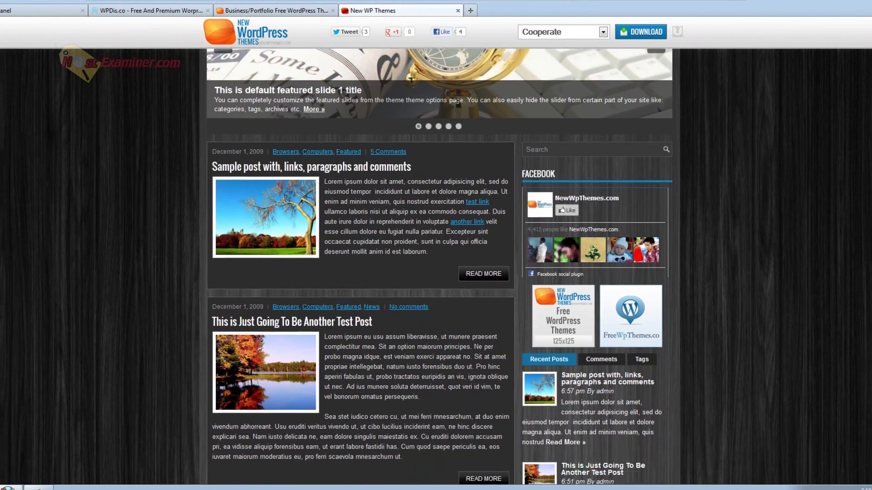
left_click(458, 10)
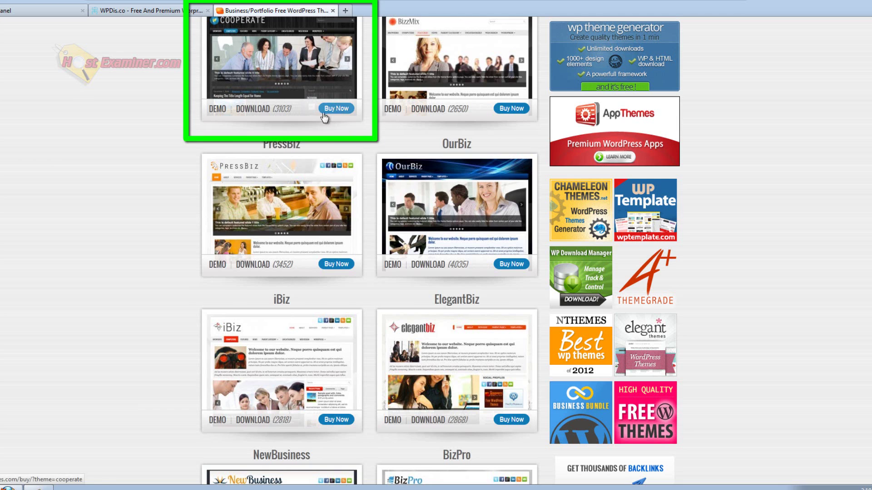
Step: Save the Cooperate theme as Cooperate-1.0.zip and return to the FatCow Control Panel
left_click(247, 109)
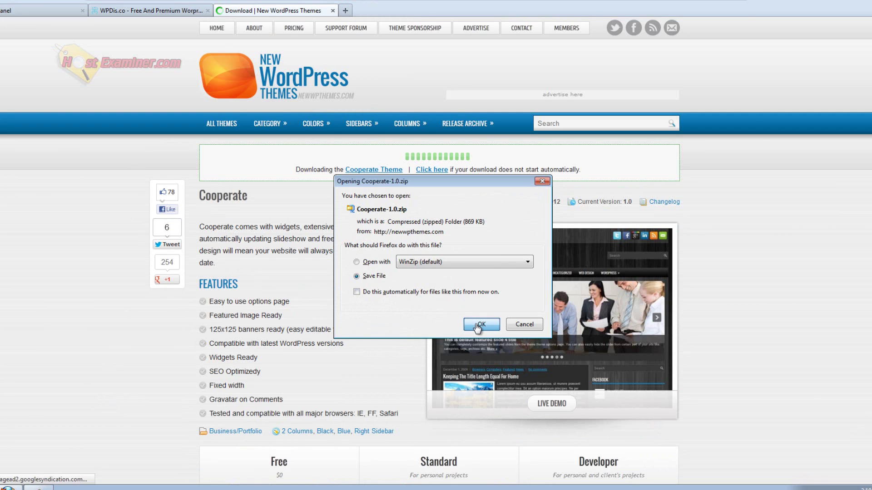
left_click(481, 324)
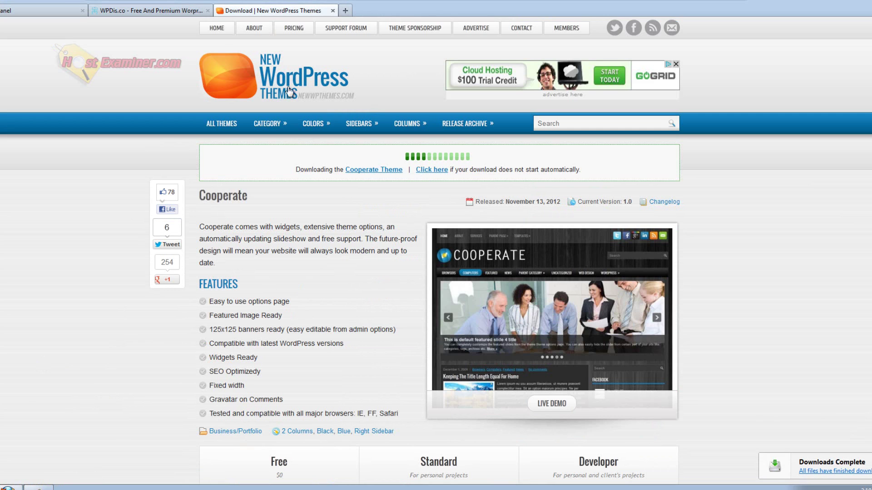
left_click(68, 10)
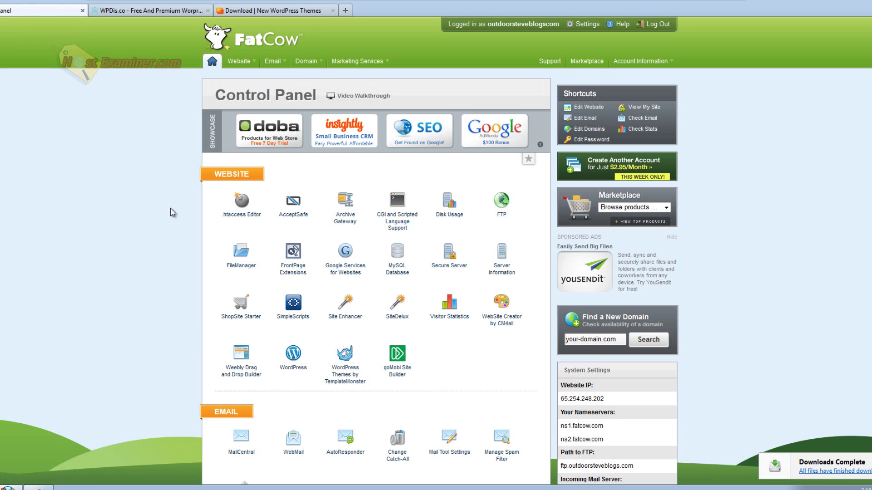
Step: Open FatCow's WordPress installer under Website and begin a brand new install
left_click(293, 354)
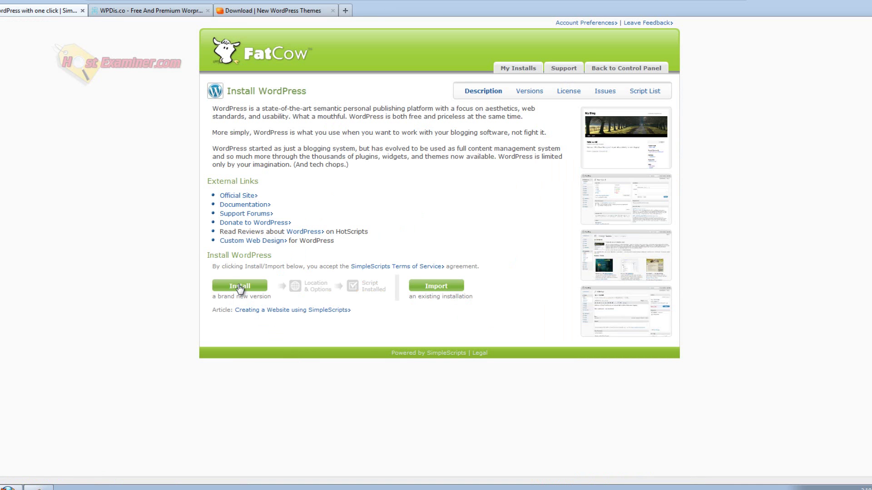
left_click(240, 288)
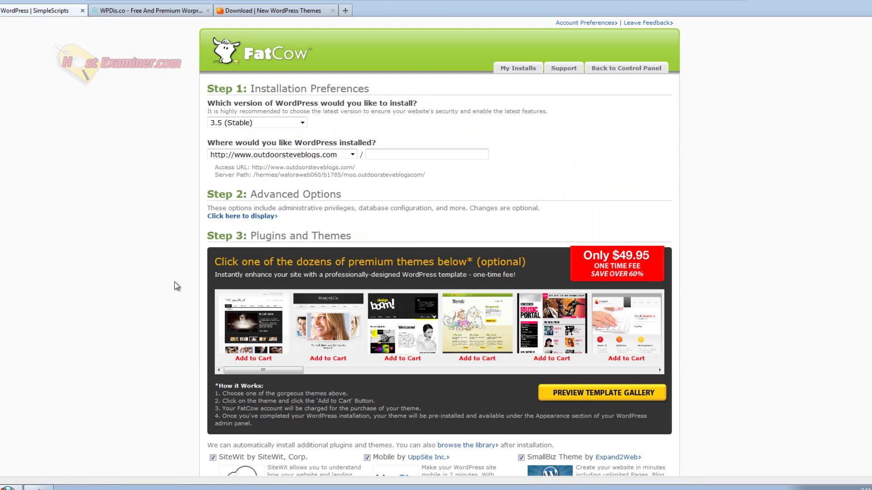
Step: Choose WordPress 3.5 (Stable) on the www outdoorsteveblogs.com domain and show advanced options
left_click(295, 121)
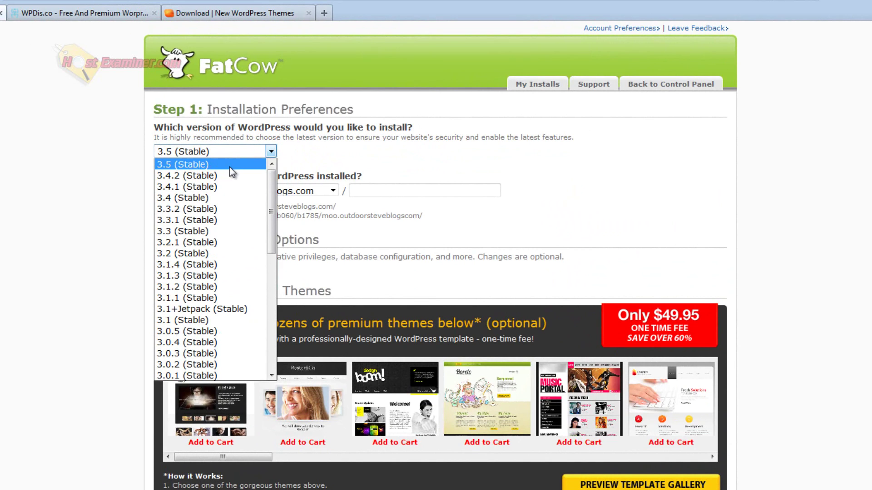
left_click(171, 164)
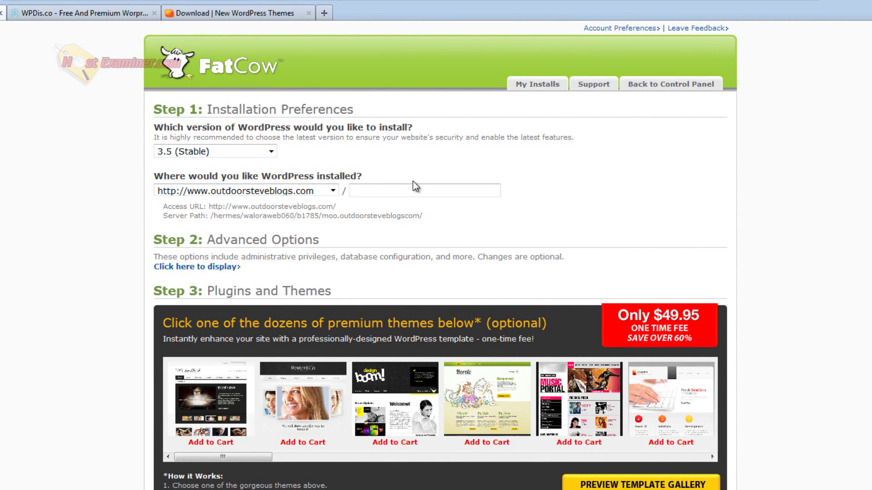
left_click(379, 190)
left_click(257, 193)
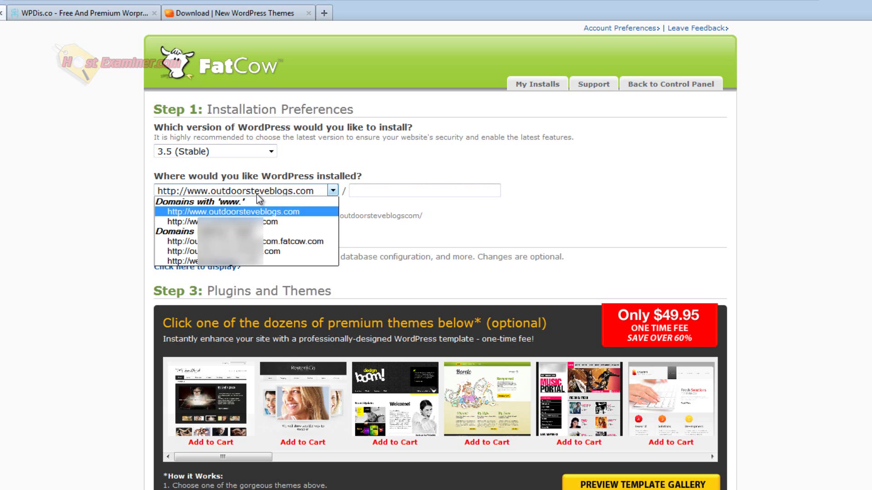
left_click(257, 194)
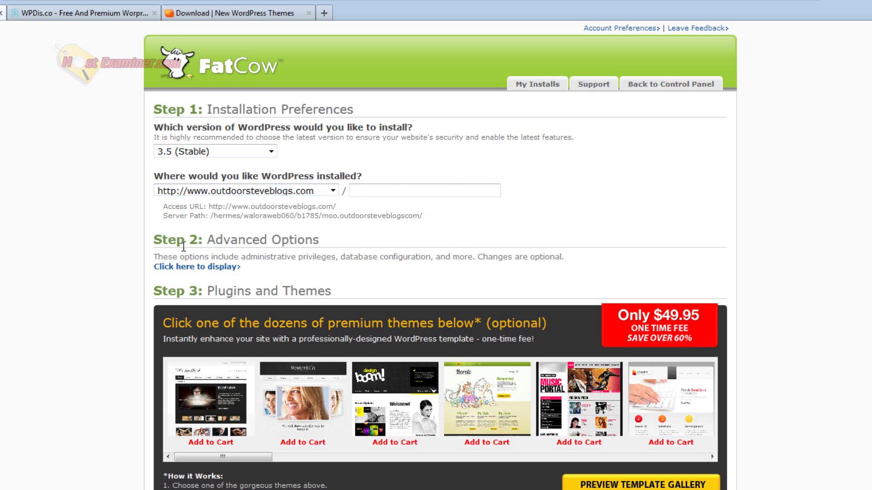
left_click(195, 267)
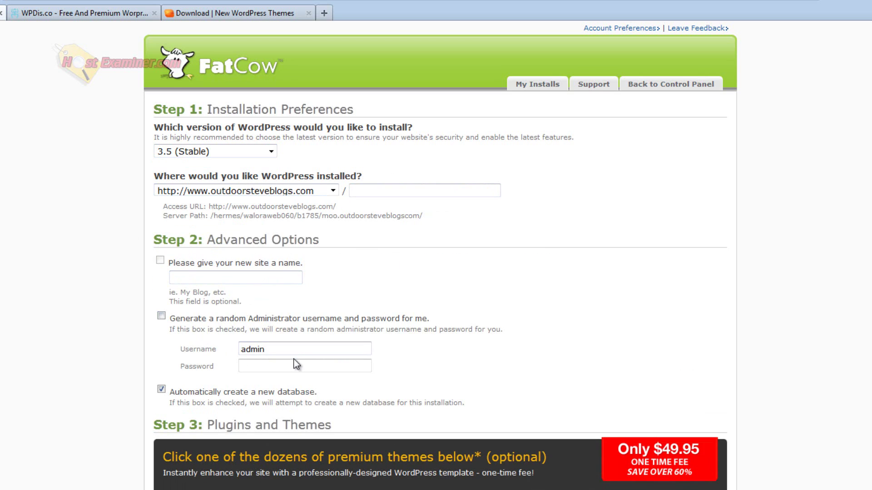
Step: Fill in the administrator username and accept the suggested admin password
key("Tab")
type("ste")
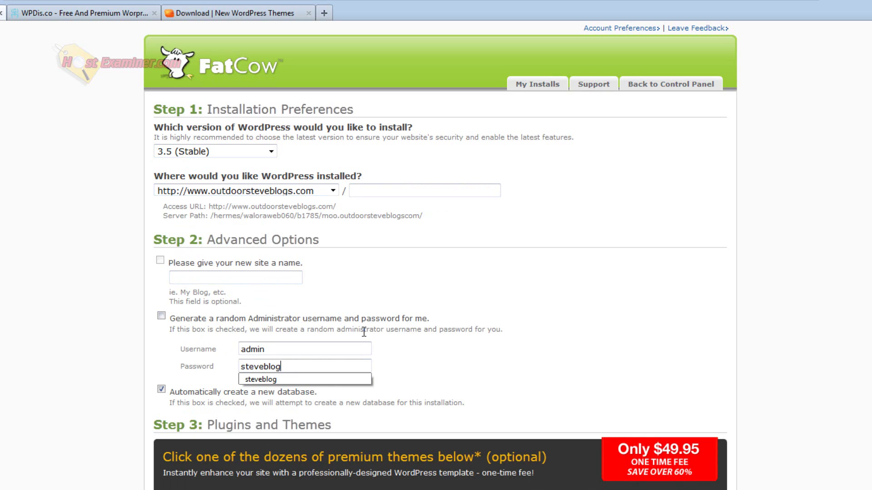
left_click(286, 378)
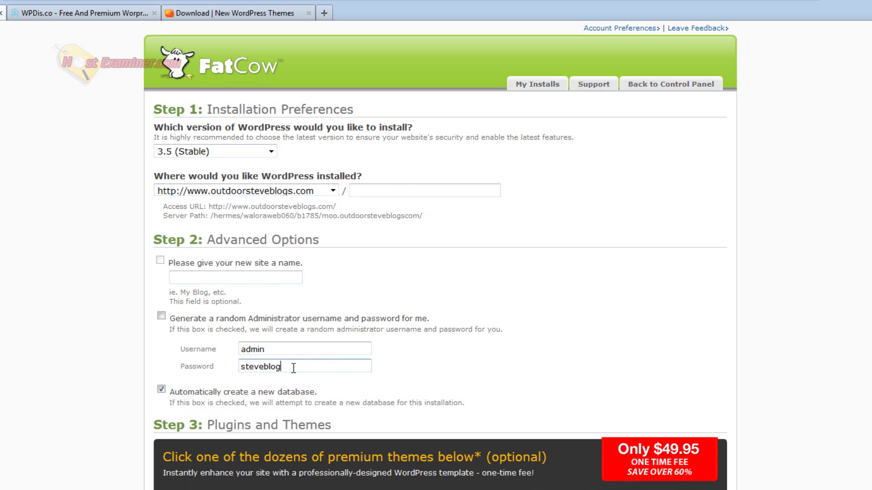
left_click_drag(280, 367, 200, 359)
left_click(119, 337)
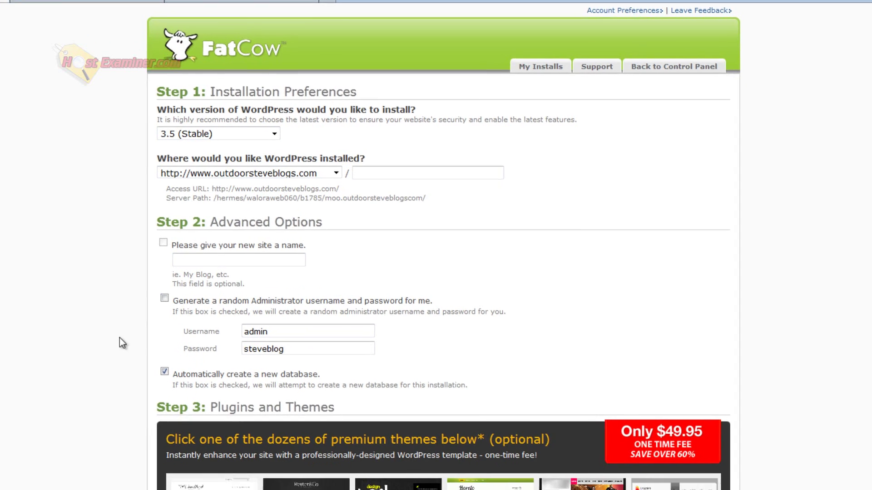
Step: In Step 4, keep the license accepted and complete the WordPress 3.5 installation
scroll(119, 337, "down", 9)
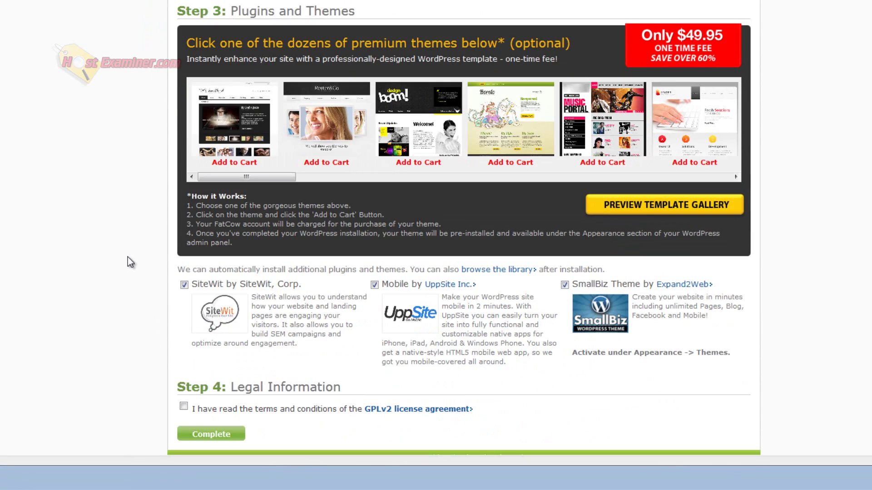
scroll(127, 263, "down", 1)
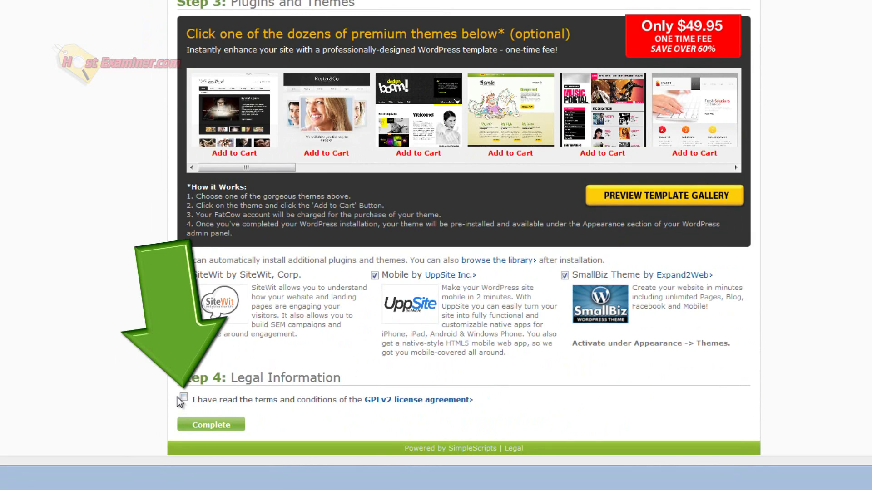
left_click(208, 426)
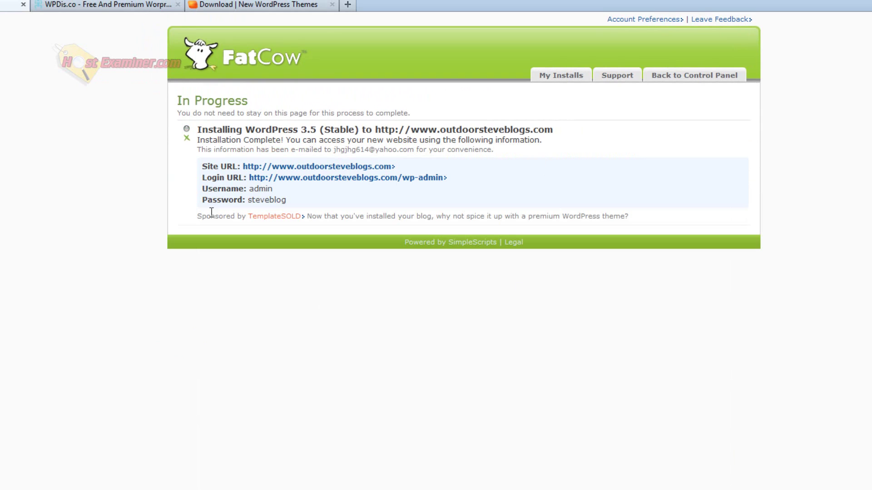
Step: View the new outdoorsteveblogs.com site in a new tab, then return to the status page
right_click(320, 166)
left_click(350, 177)
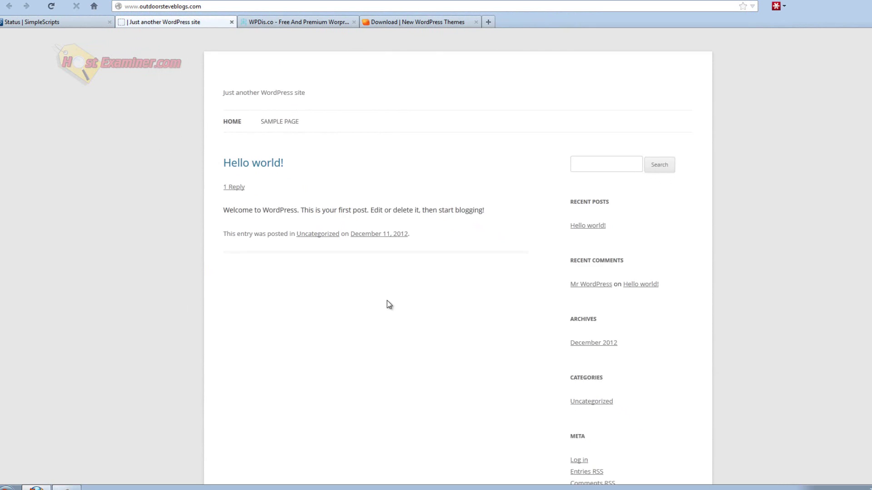
left_click(78, 22)
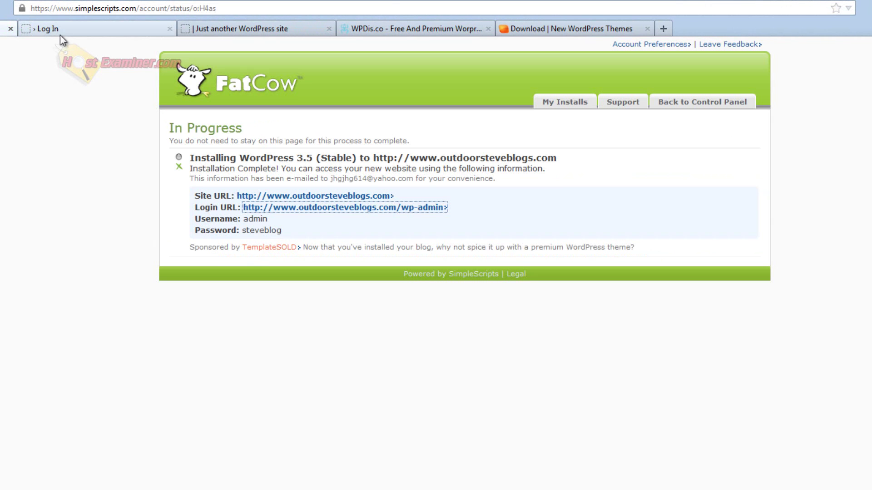
Step: Log in to wp-admin with the saved username and pasted password, then open Appearance > Themes
left_click(82, 31)
left_click(433, 202)
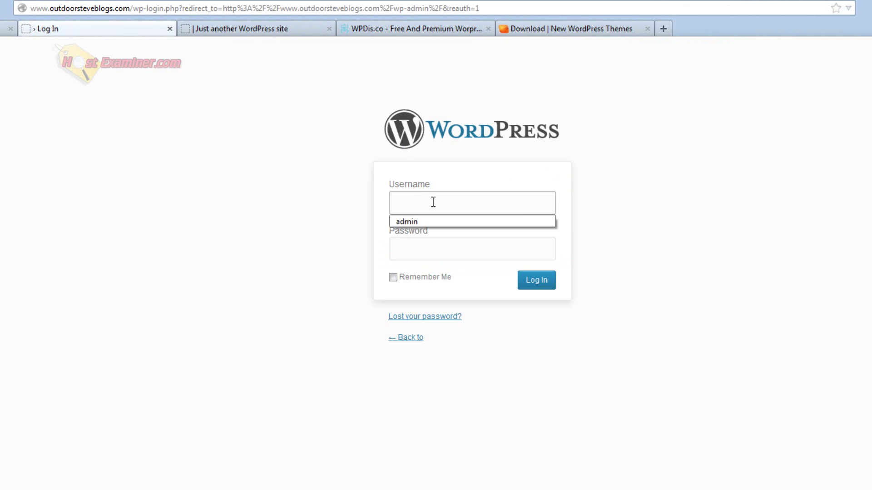
key("Down")
key("Return")
key("Tab")
key("ctrl+v")
key("Return")
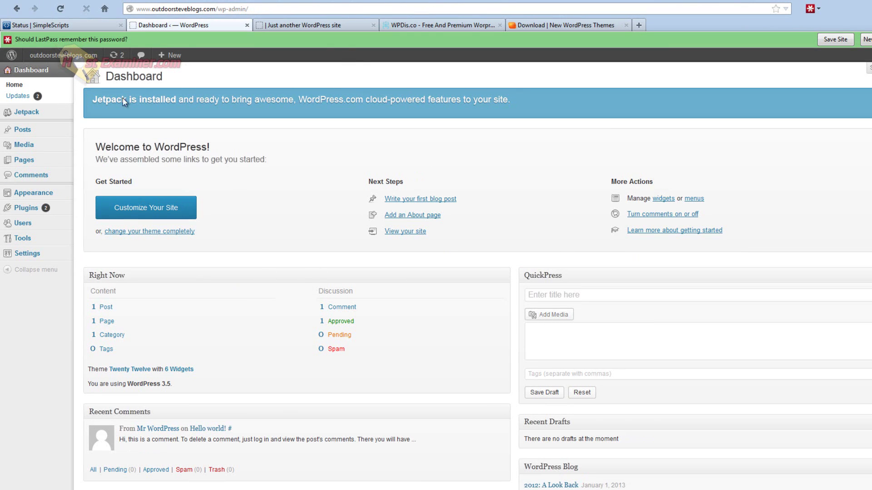
mouse_move(32, 197)
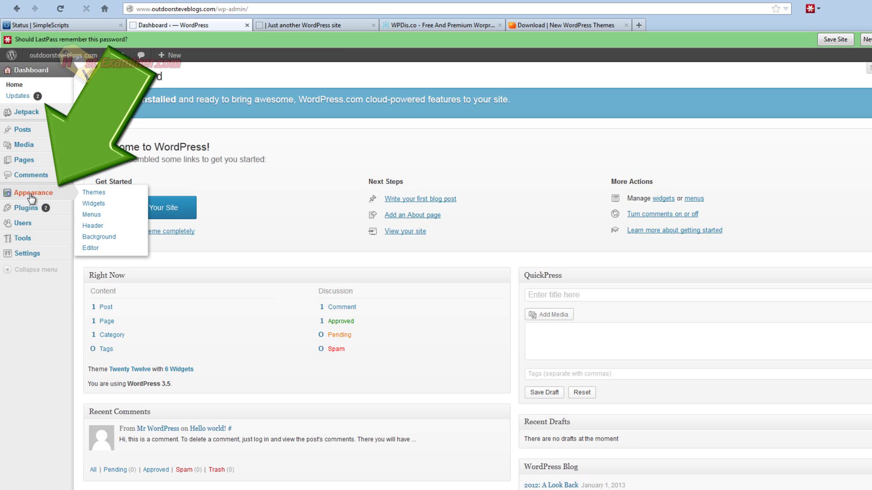
left_click(89, 195)
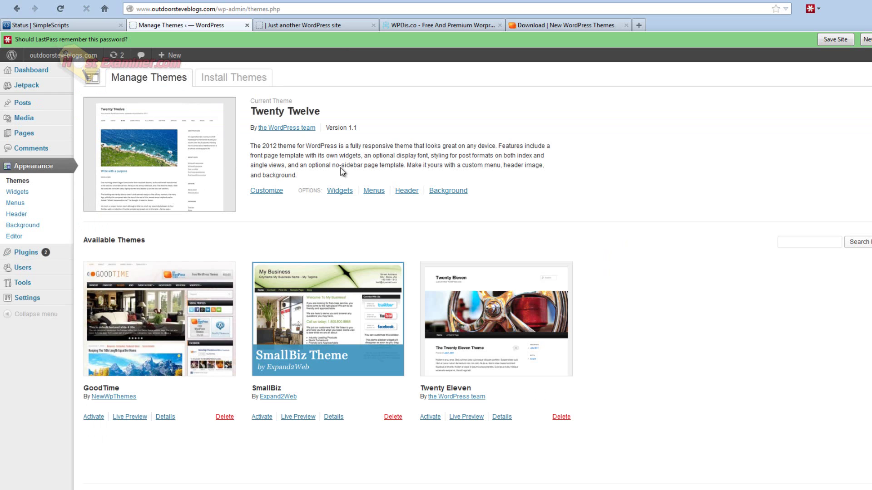
Step: Select Cooperate-1.0.zip from the downloads folder in the Install Themes Upload form
left_click(226, 82)
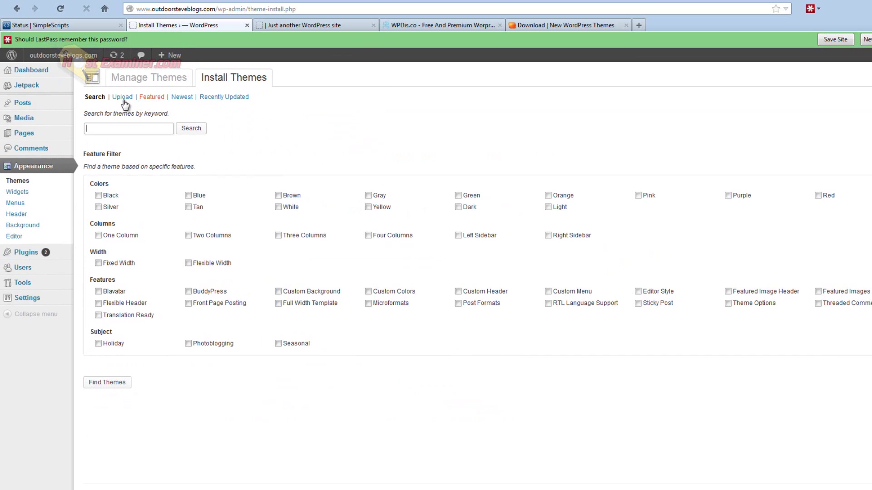
left_click(121, 99)
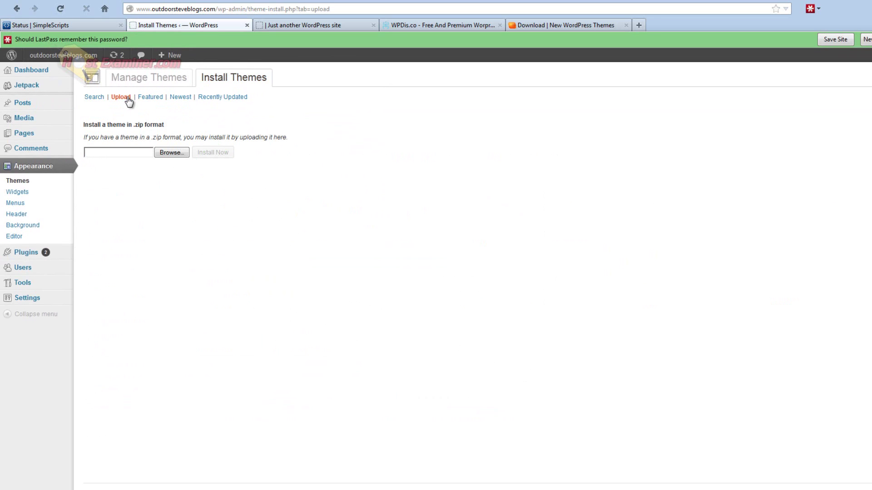
left_click(175, 153)
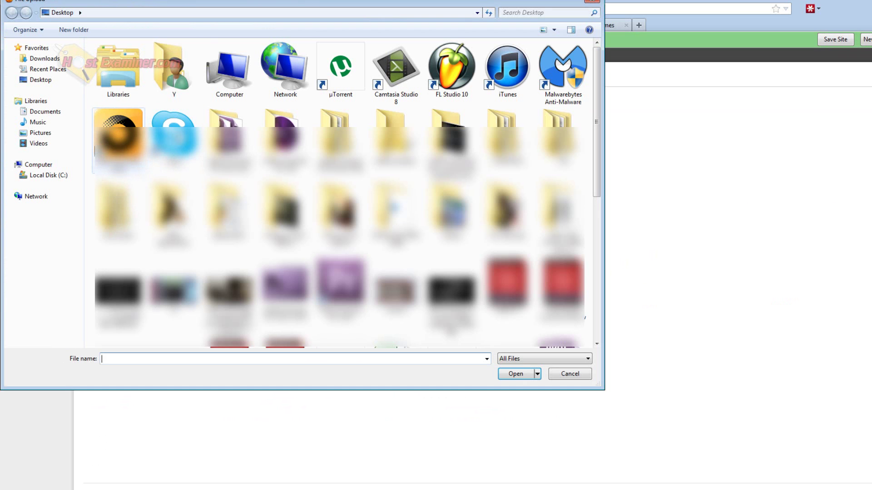
double_click(117, 210)
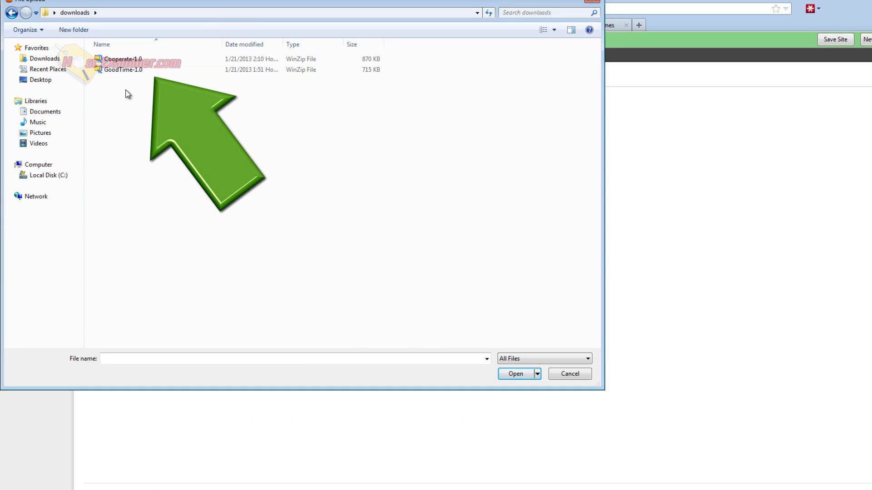
double_click(117, 62)
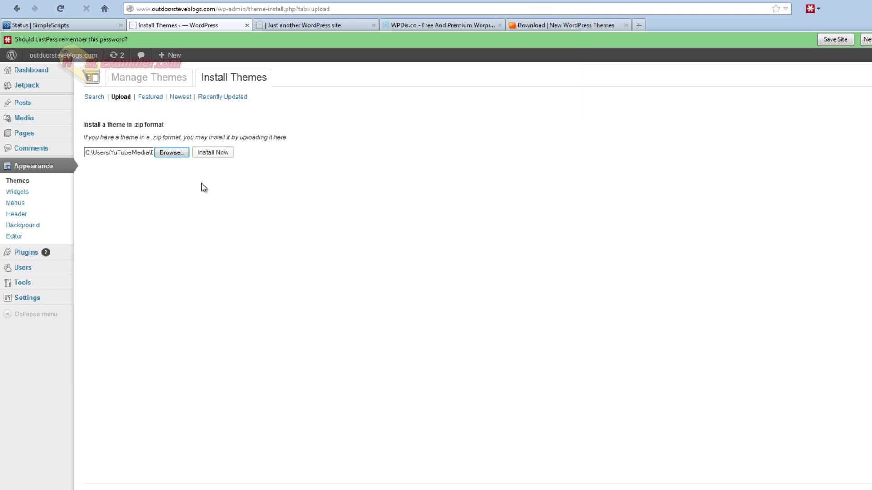
Step: Install the uploaded Cooperate 1.0 theme and activate it
left_click(216, 158)
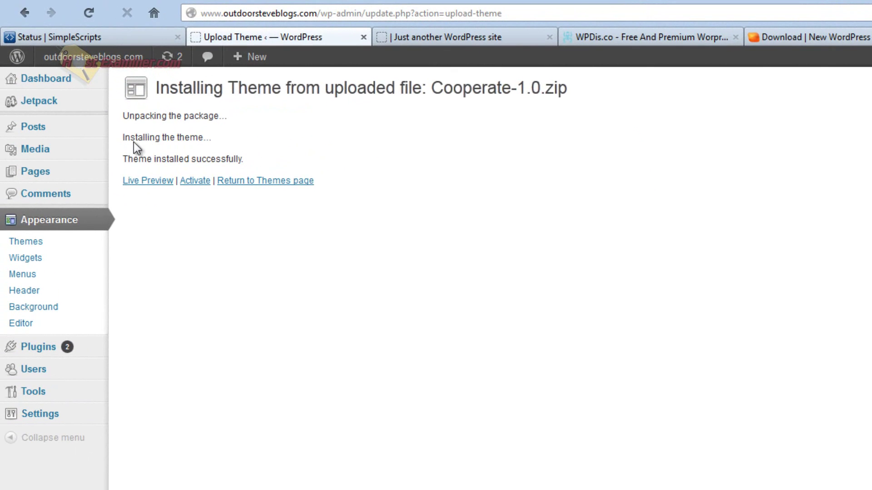
left_click(194, 181)
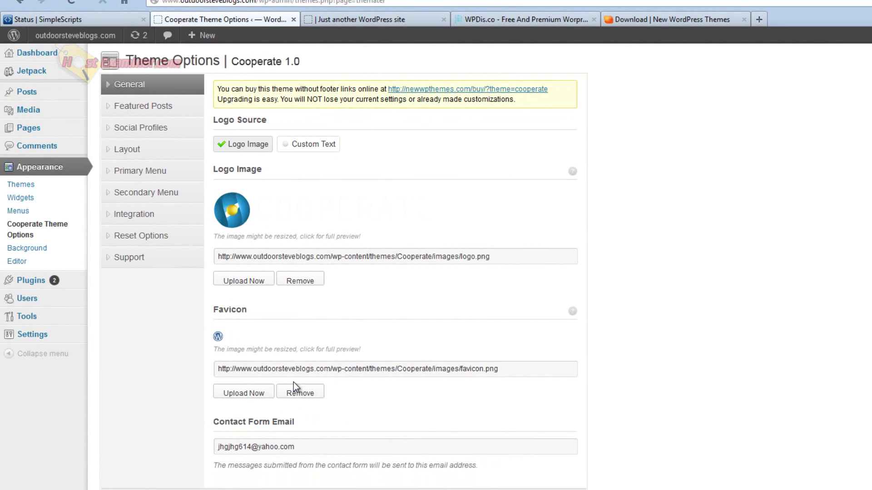
Step: Open outdoorsteveblogs.com in a new tab and view it with the Cooperate slider and posts
left_click(56, 25)
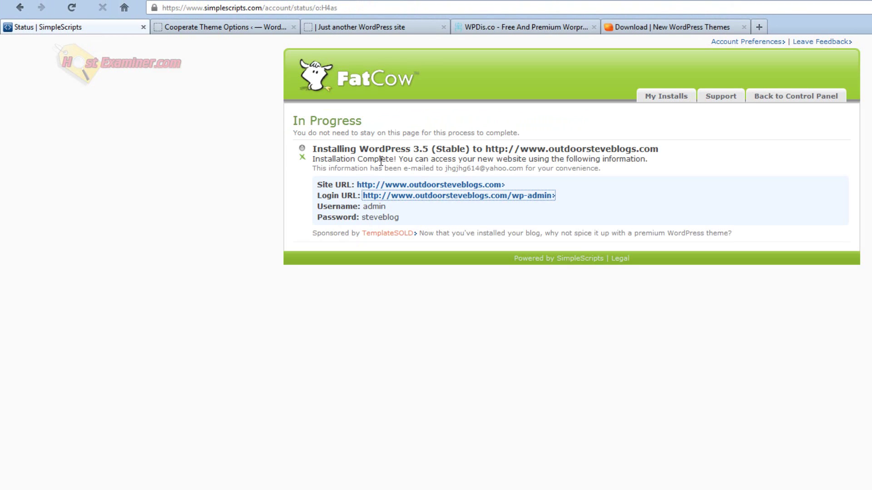
right_click(435, 186)
left_click(487, 193)
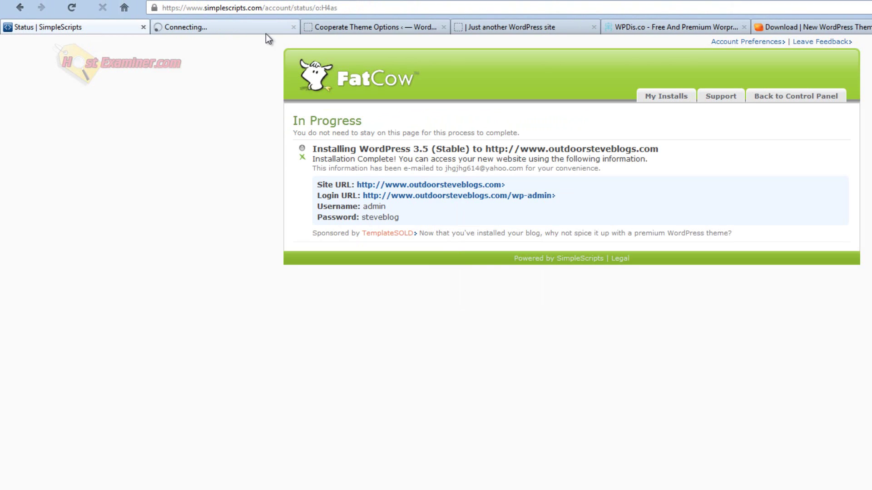
left_click(222, 31)
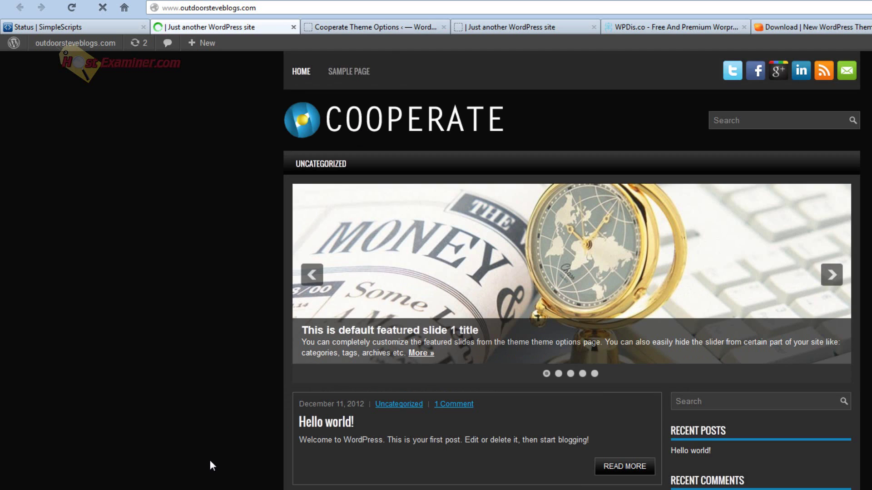
scroll(210, 460, "down", 5)
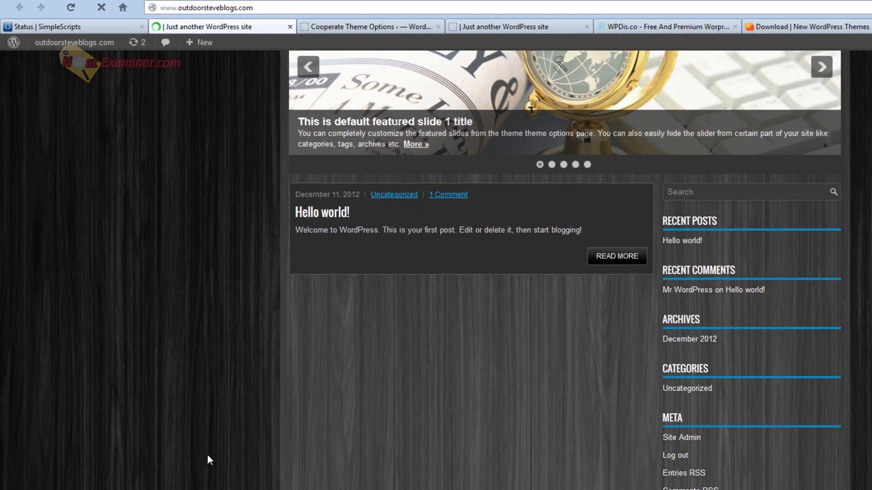
scroll(208, 460, "up", 5)
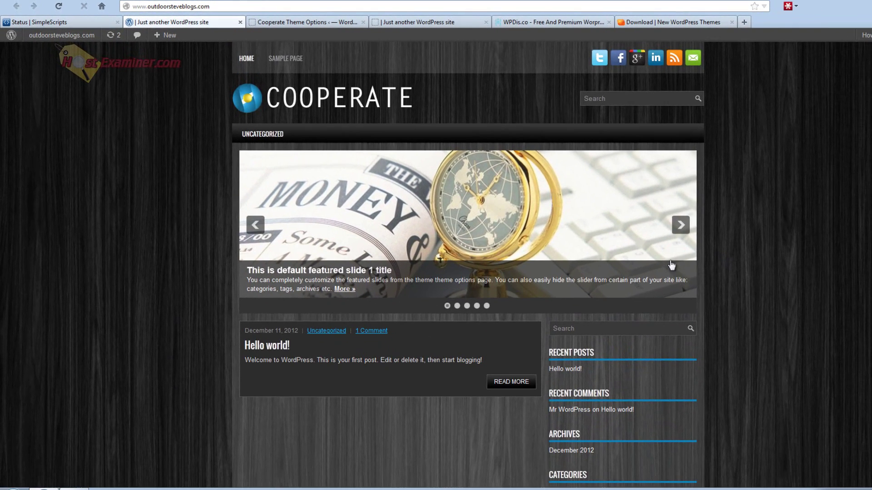